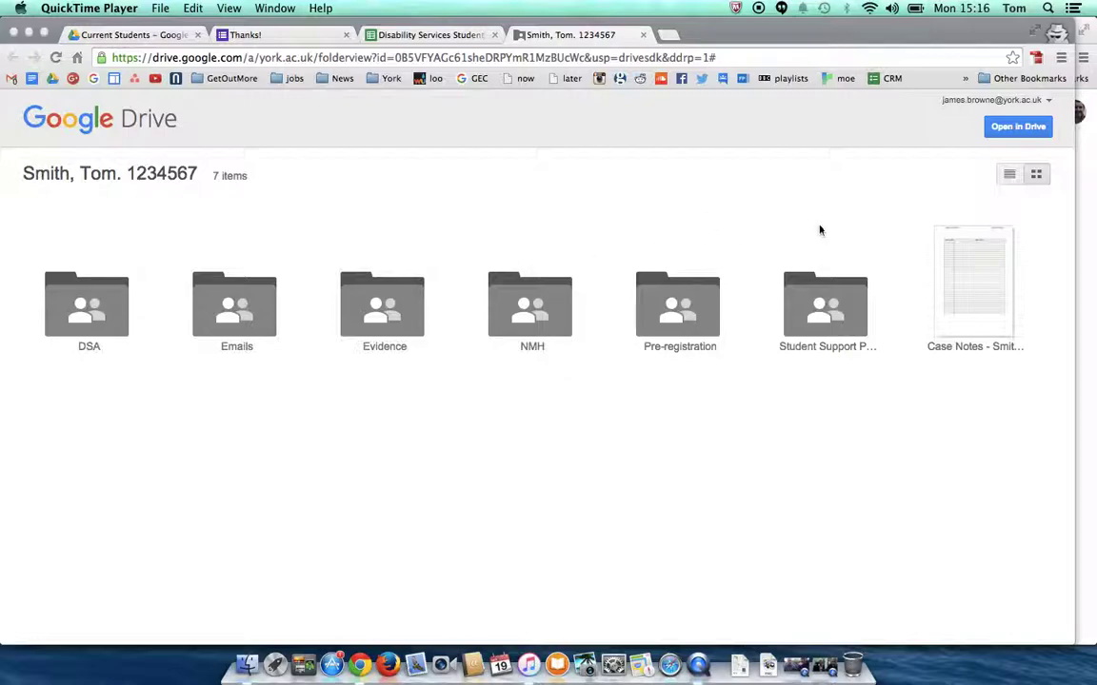
Step: Preview the student's Case Notes document, and close the preview to return to the folder
click(946, 299)
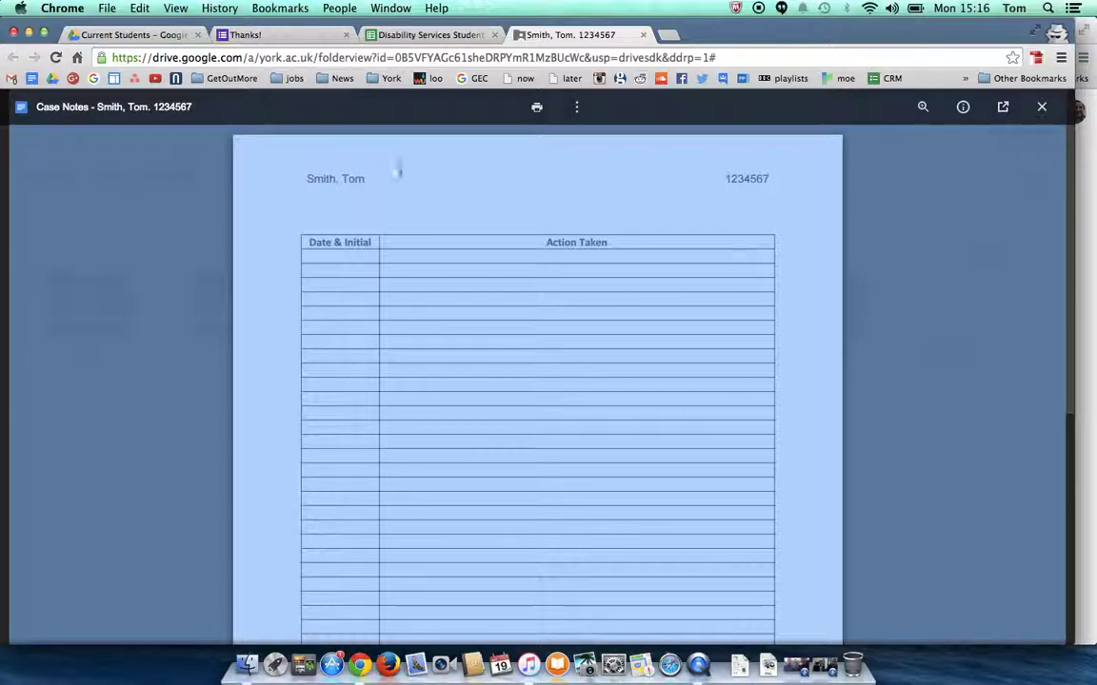
scroll(827, 234, down, 1)
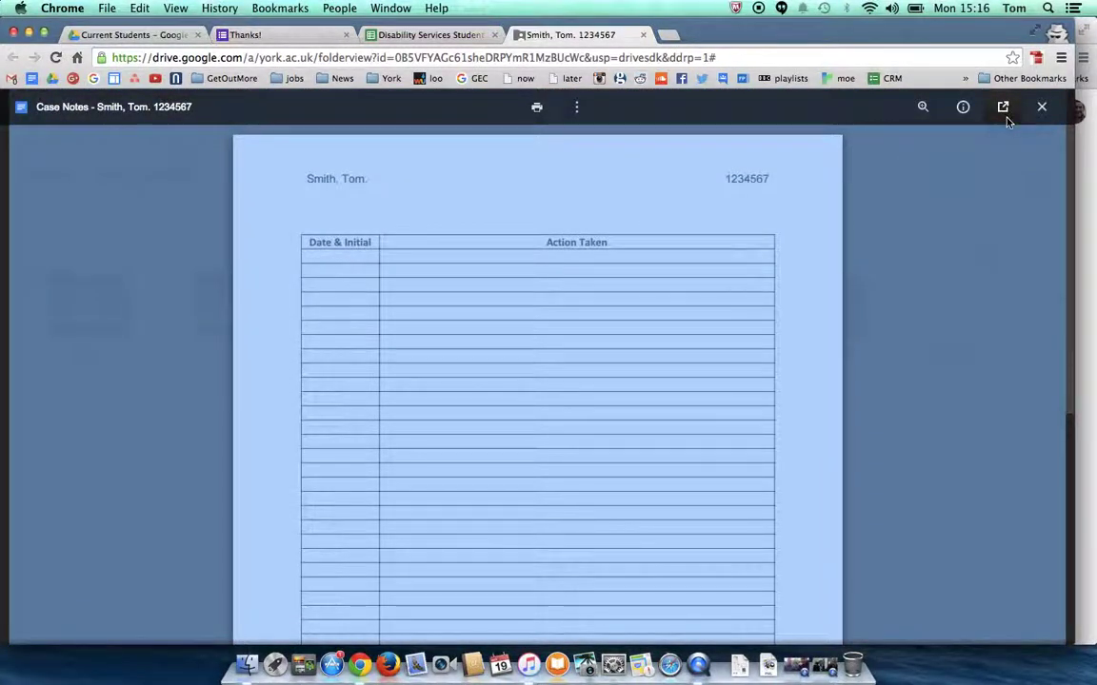
click(1042, 109)
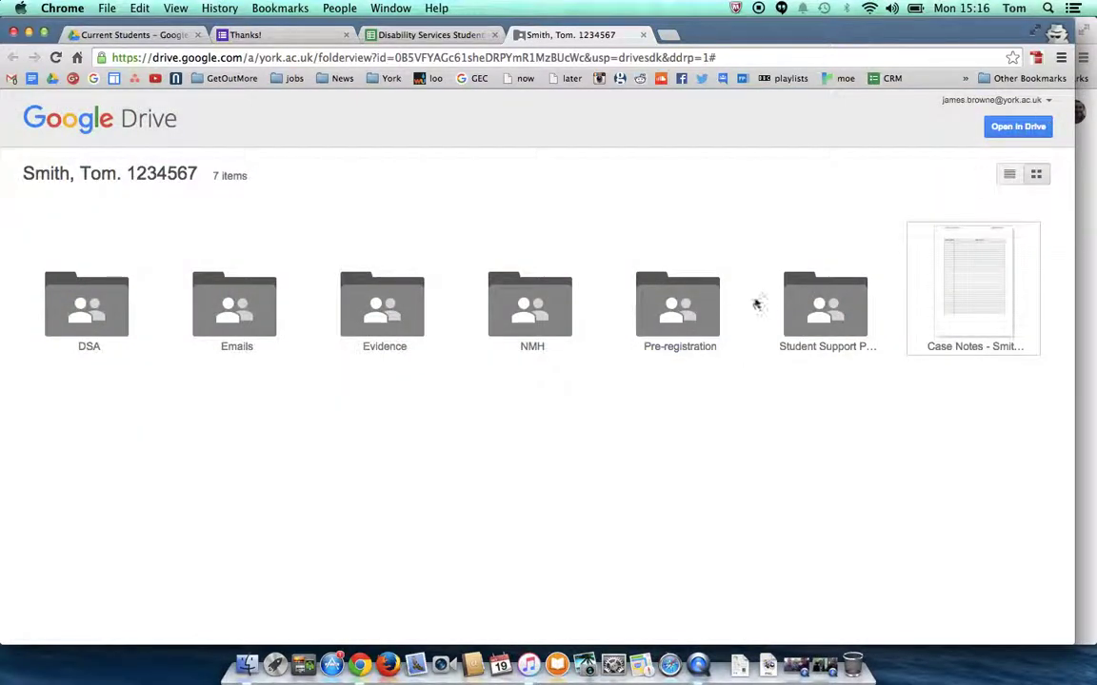
Step: Preview the SSP document in the Student Support Plan folder and examine its prefilled student details
click(803, 321)
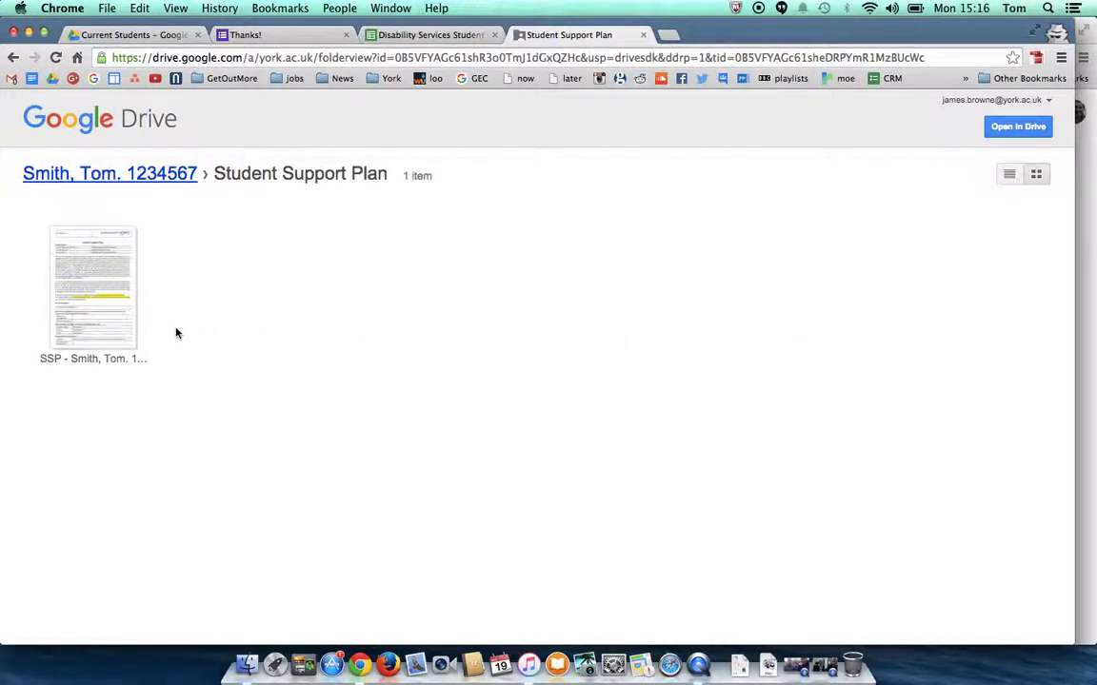
click(107, 306)
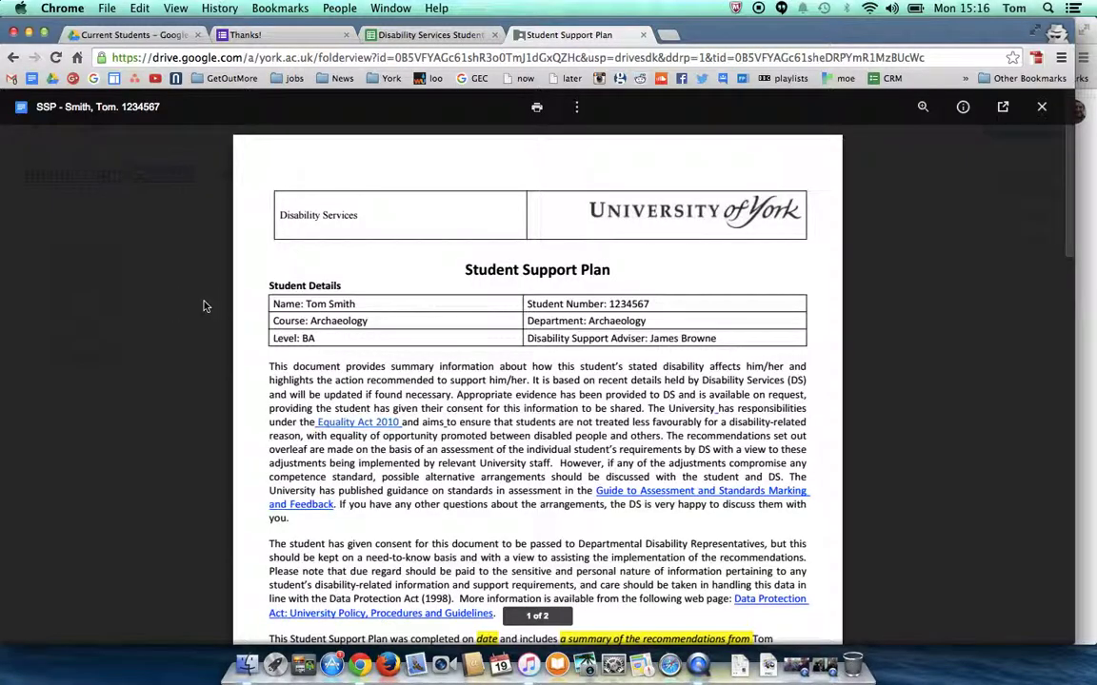
drag(257, 270, 728, 337)
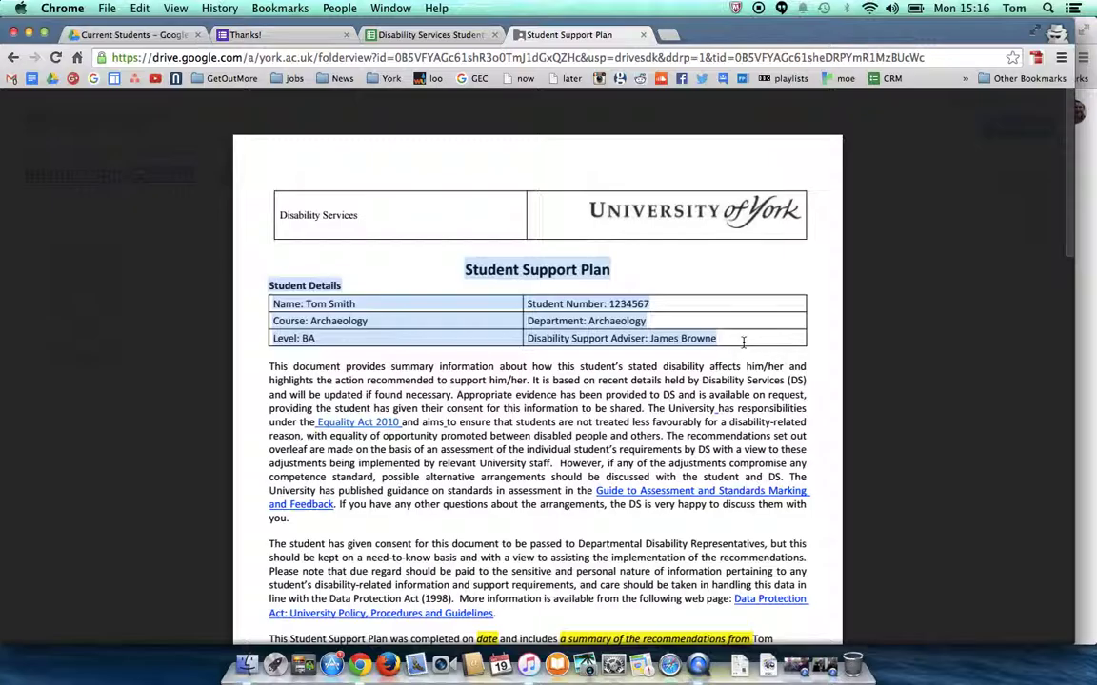
scroll(743, 343, down, 3)
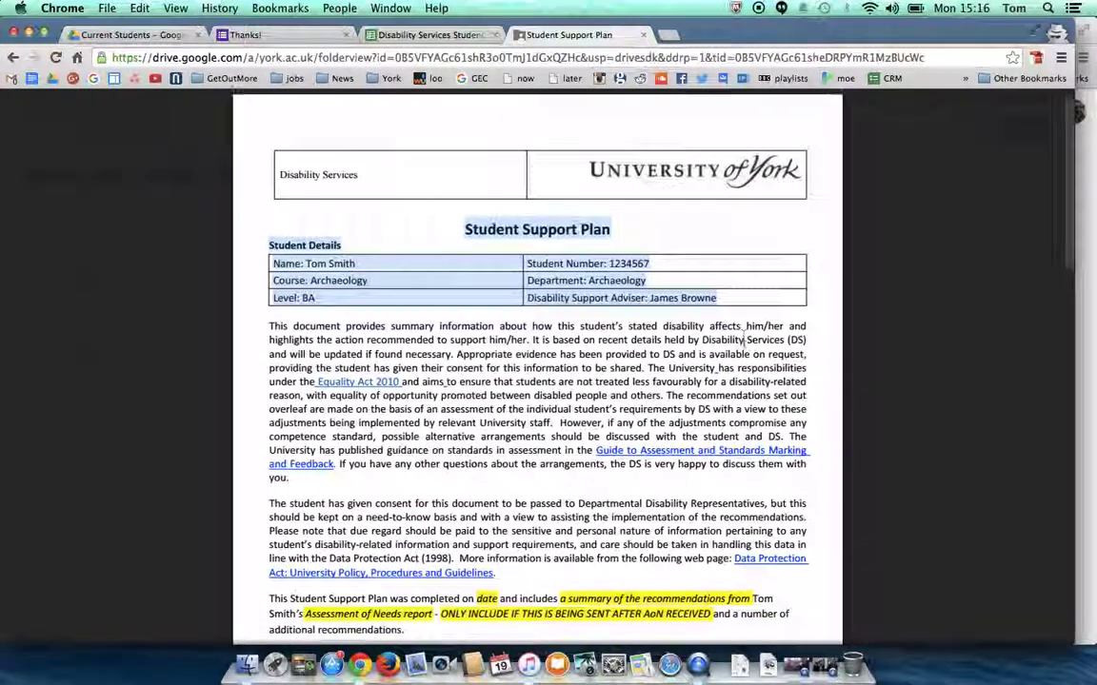
scroll(744, 341, up, 2)
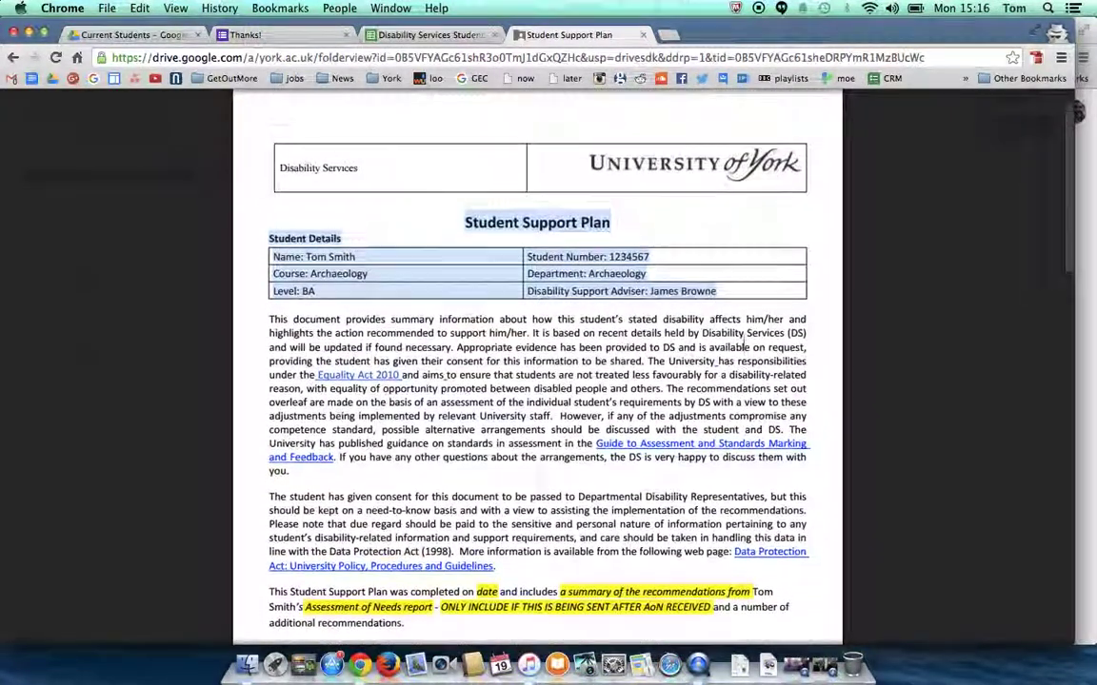
click(729, 302)
scroll(729, 301, up, 1)
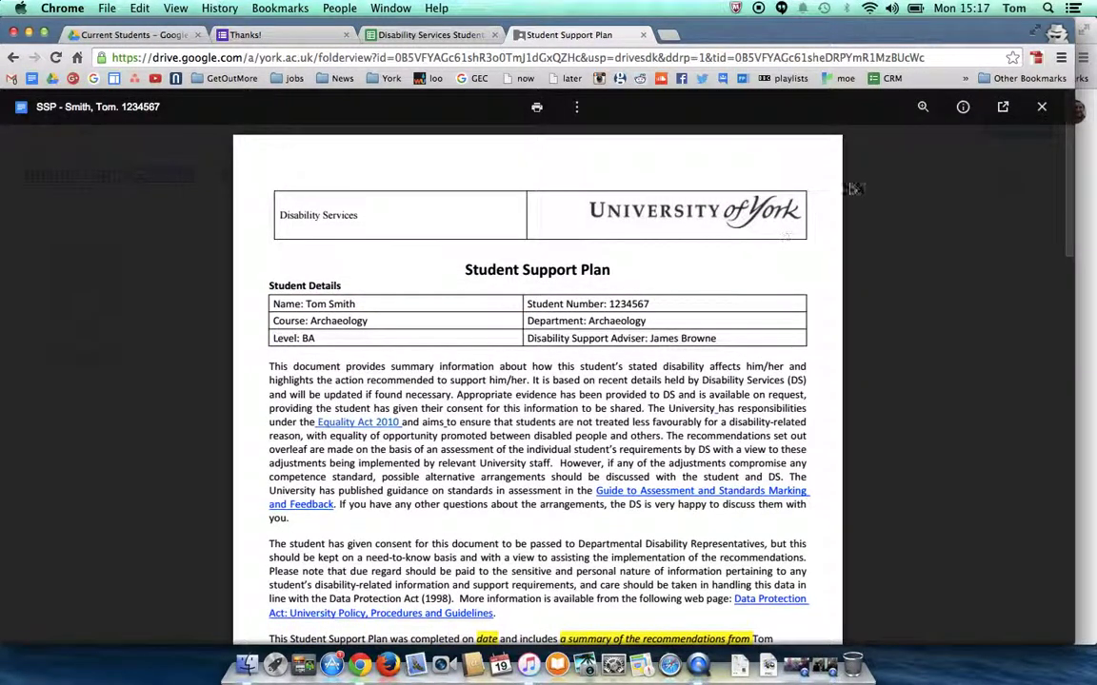
Step: Open the support plan for editing and remove the trailing dots from the sentence under Details of disability
click(1002, 107)
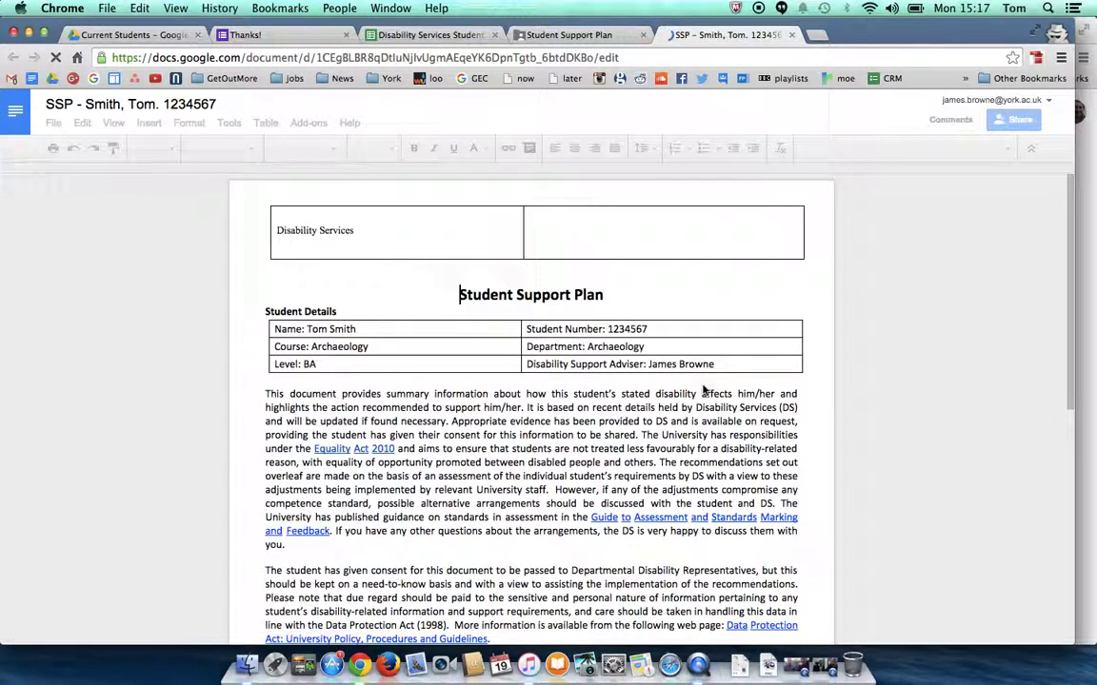
scroll(704, 390, down, 4)
scroll(704, 389, down, 1)
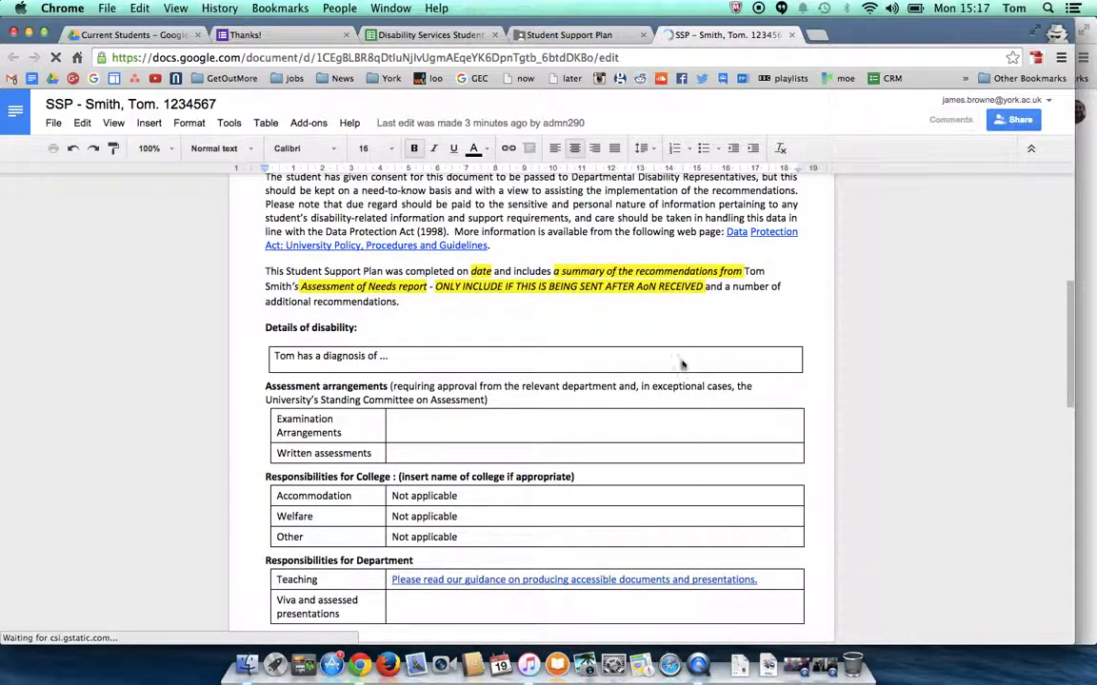
click(682, 356)
key(BackSpace)
key(BackSpace)
key(BackSpace)
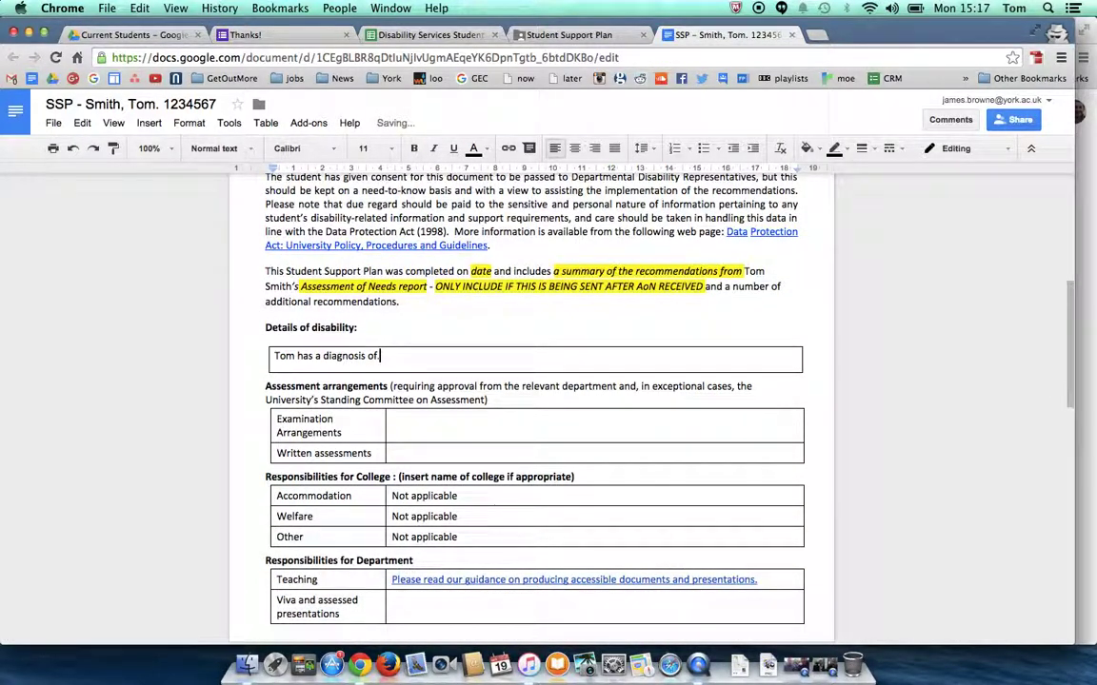
Step: Enter "25 % Extra Time" as the Examination Arrangements in the support plan
click(577, 431)
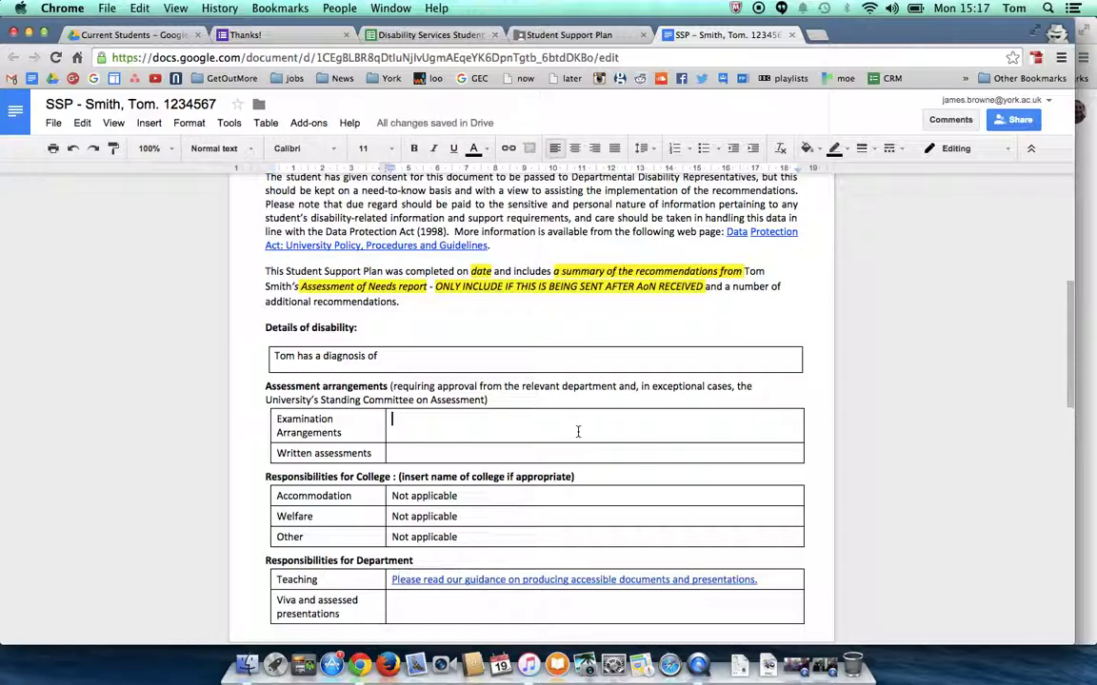
text(25 )
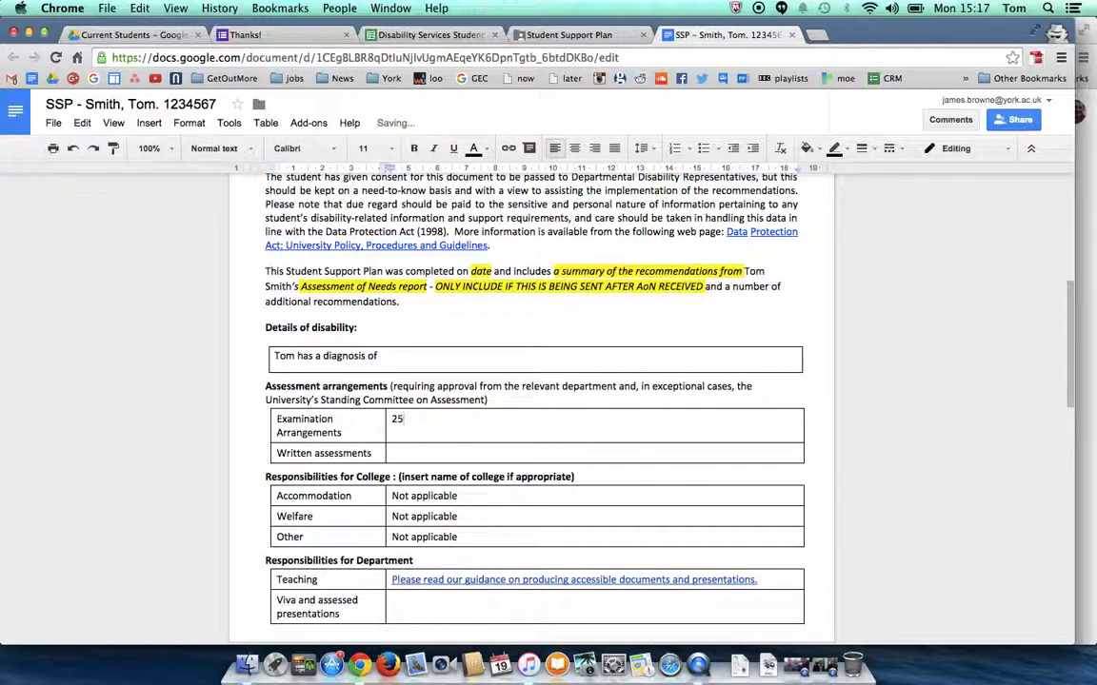
text(% Extra Time)
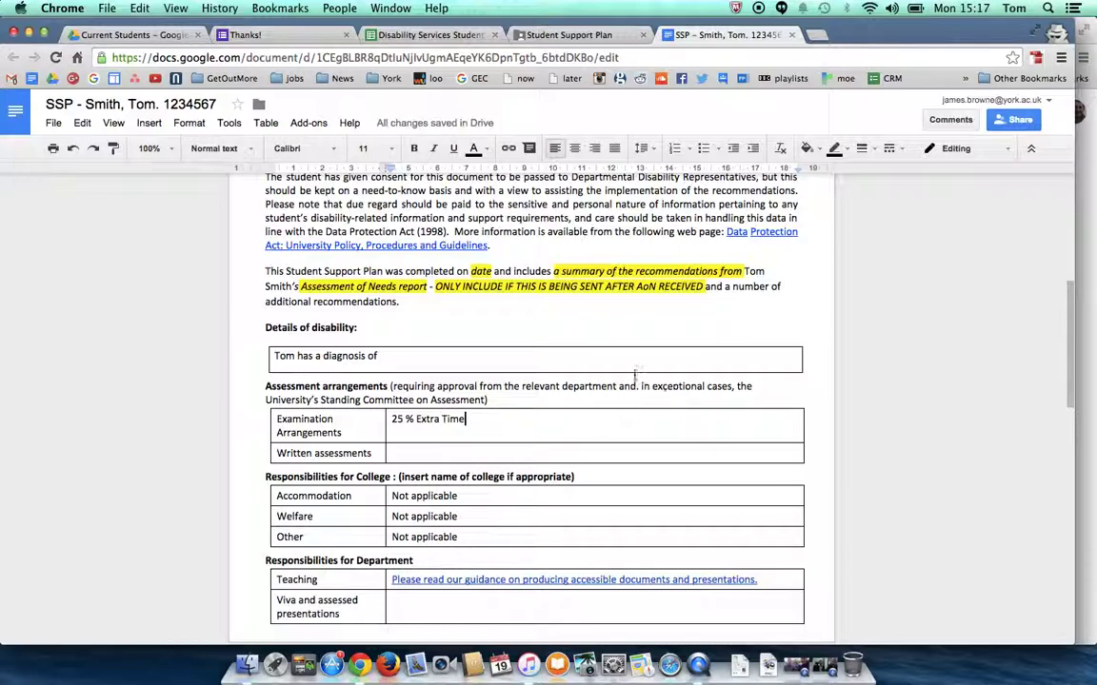
scroll(631, 374, down, 1)
scroll(633, 376, up, 15)
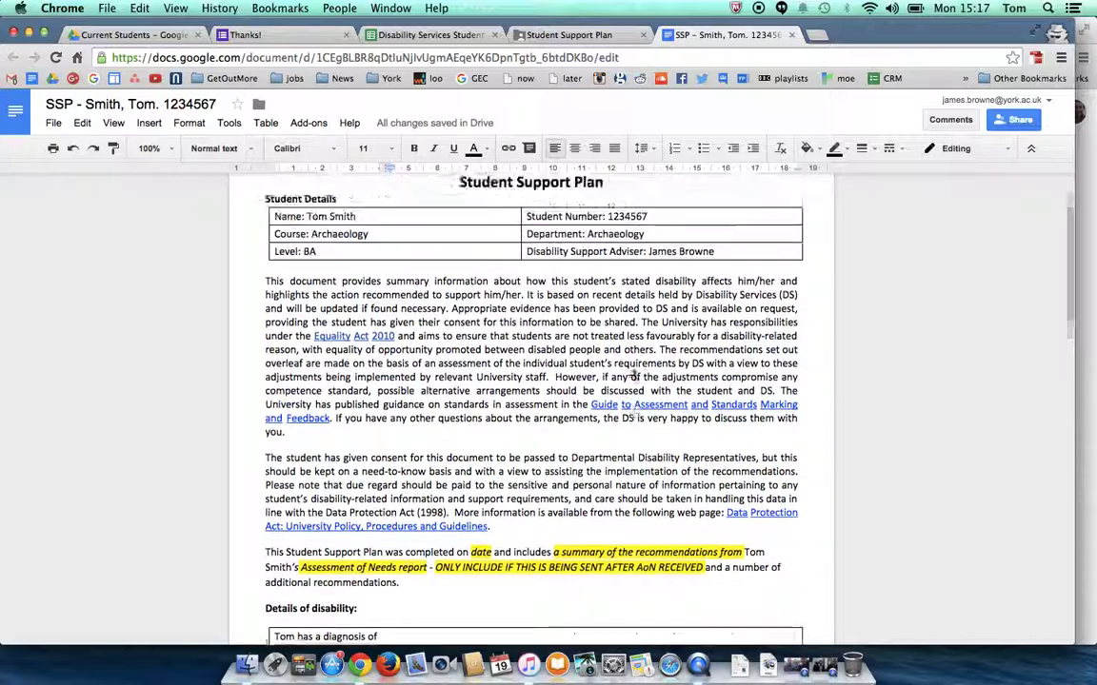
click(57, 124)
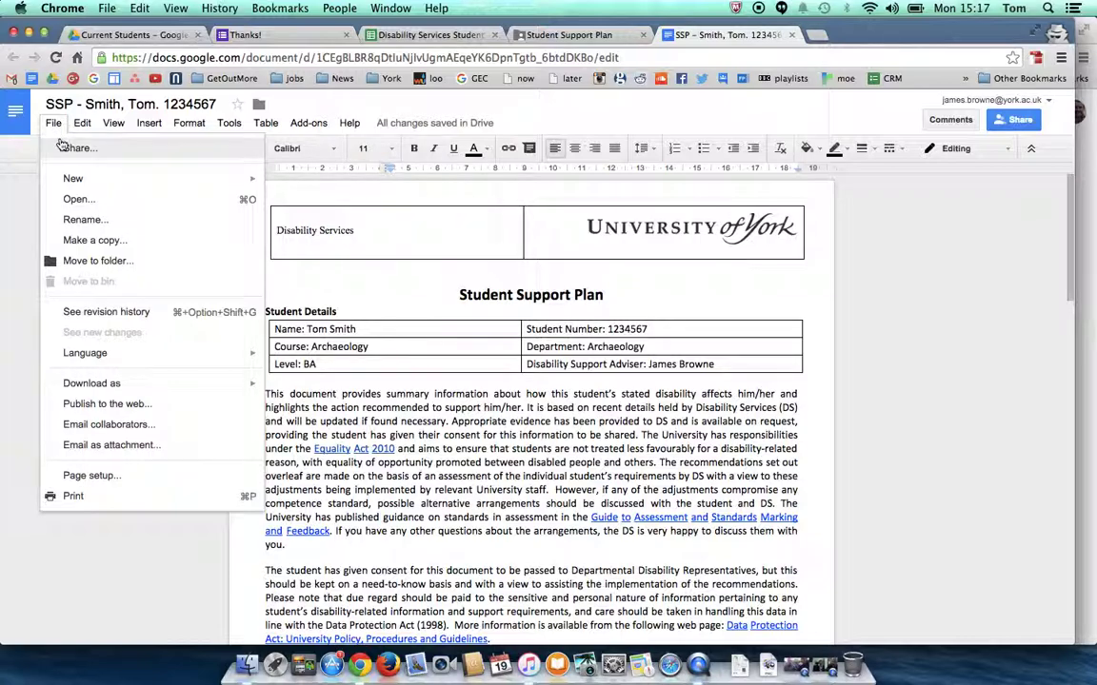
click(76, 148)
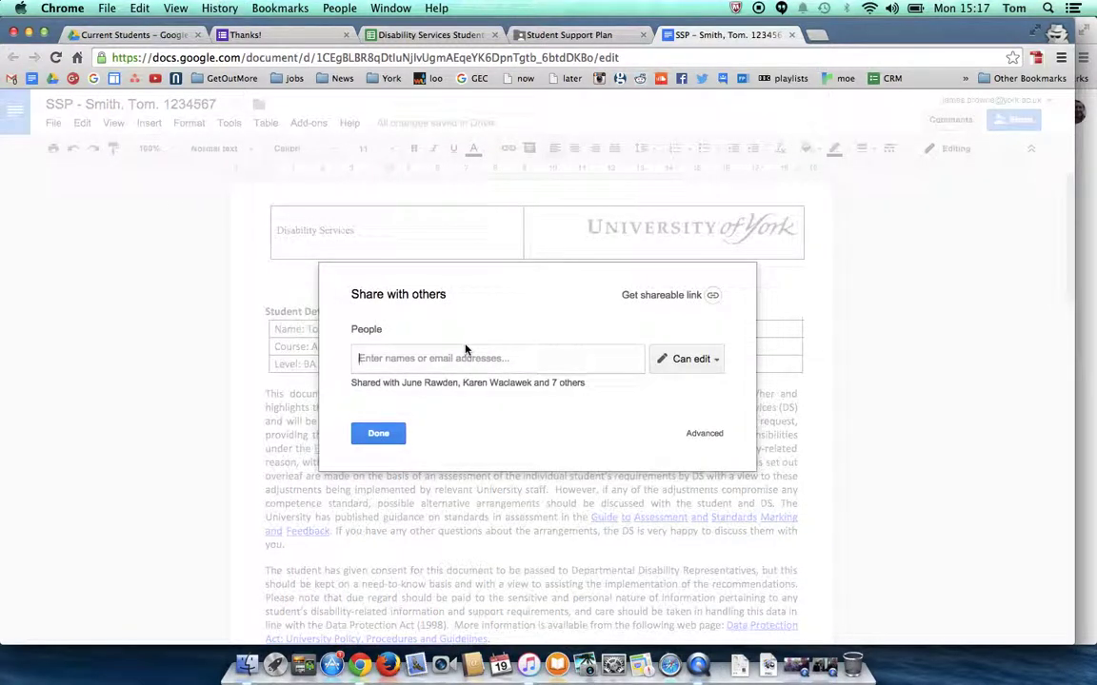
text(ex)
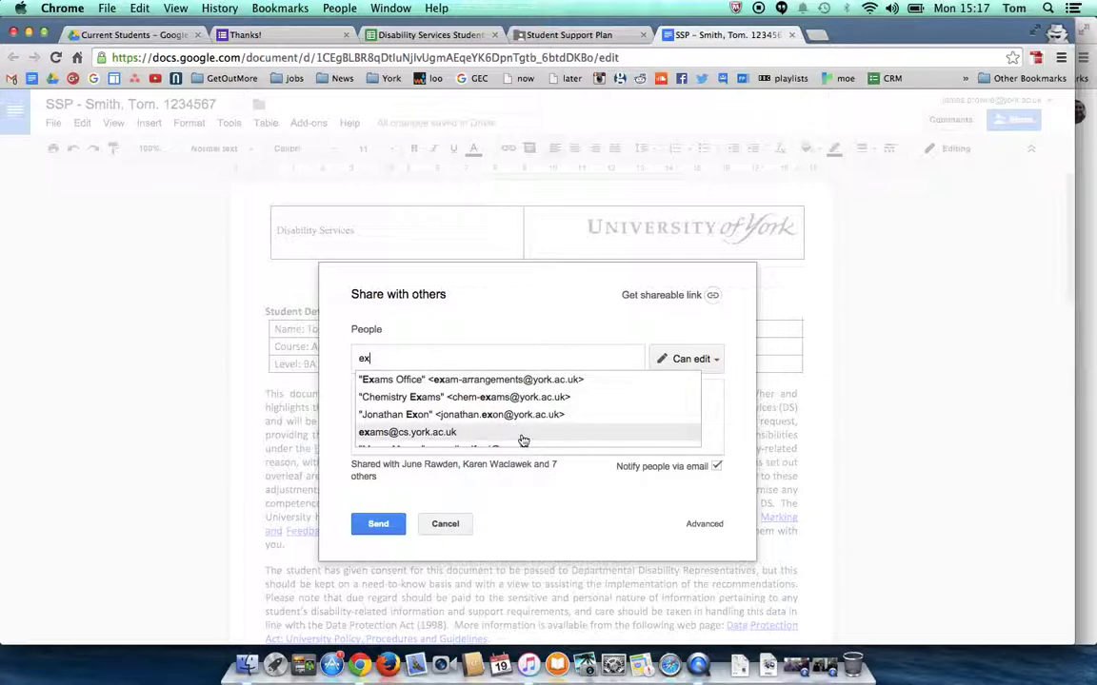
click(463, 529)
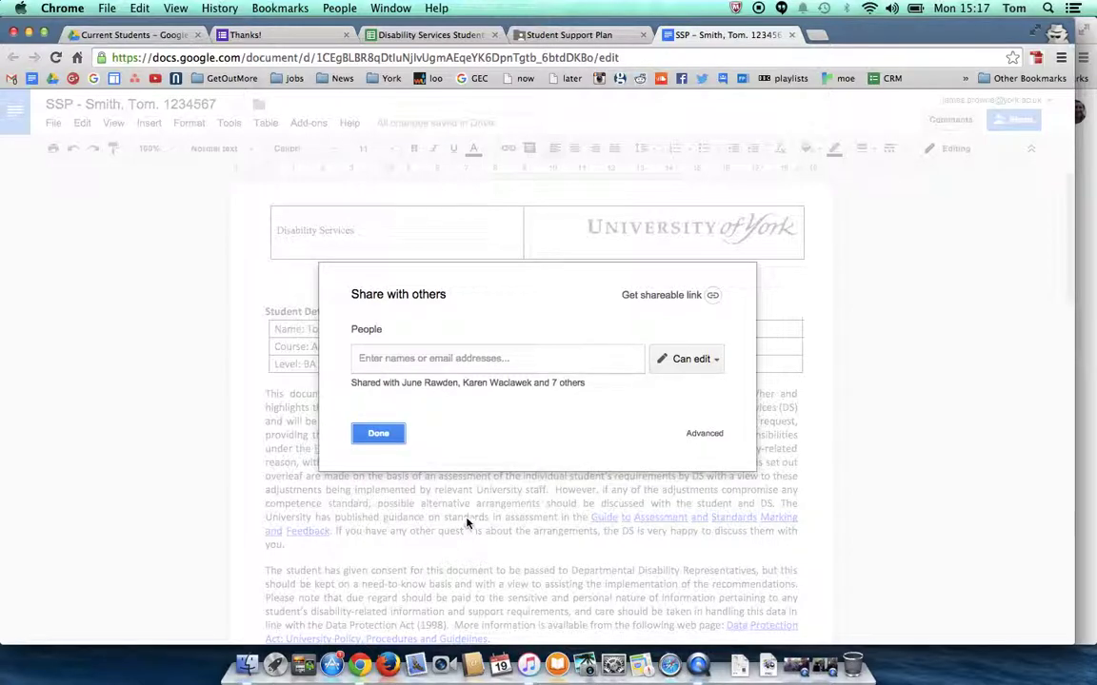
click(398, 440)
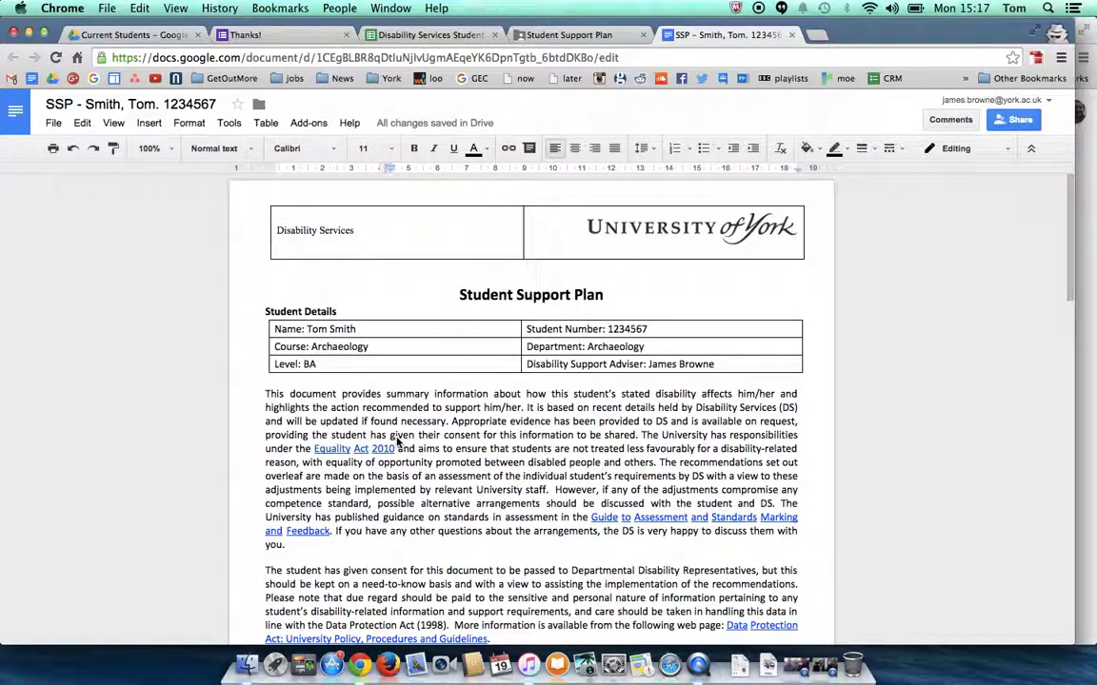
Step: Close the support plan document and its preview, and return to the student's main folder
scroll(398, 440, down, 5)
scroll(398, 439, up, 5)
click(792, 36)
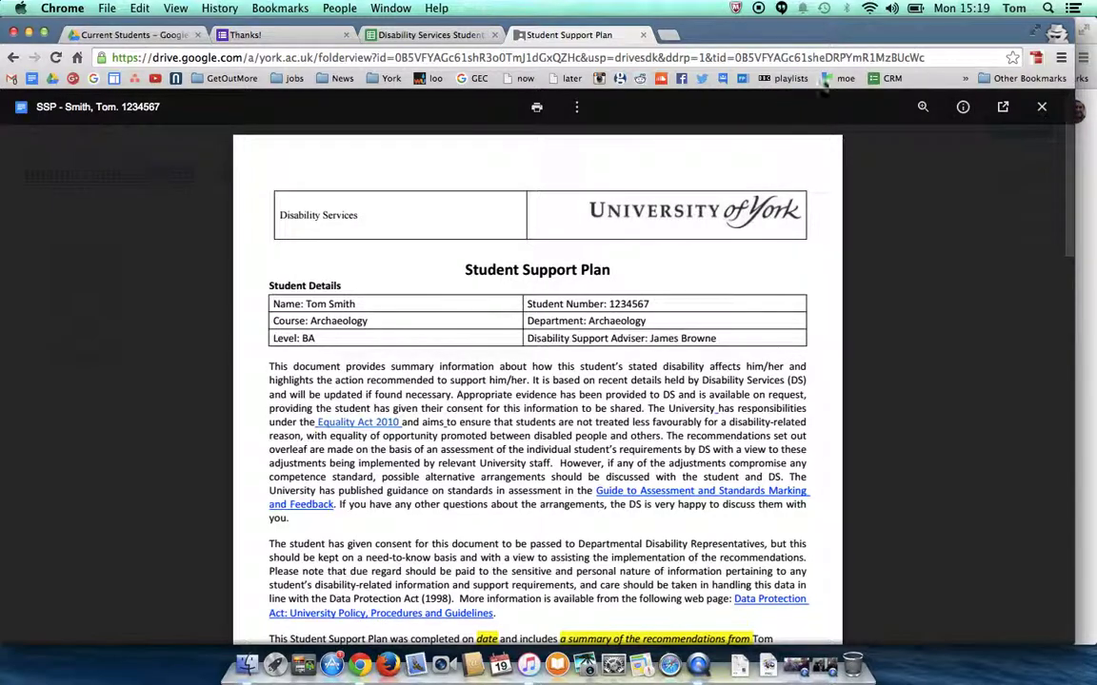
click(1040, 108)
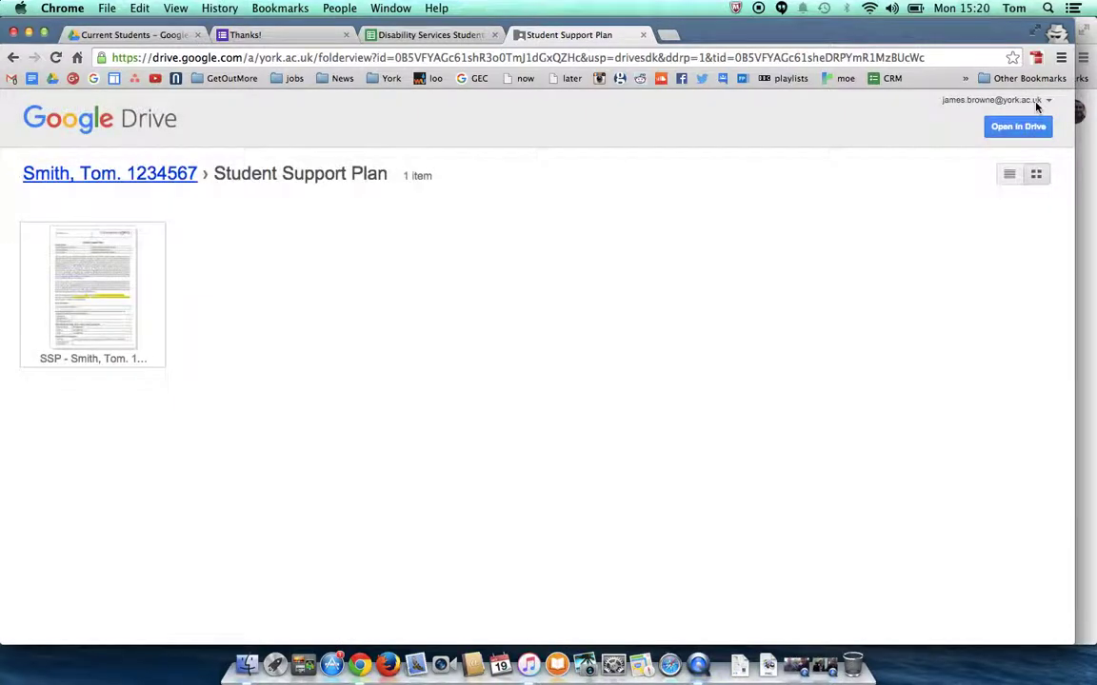
click(188, 178)
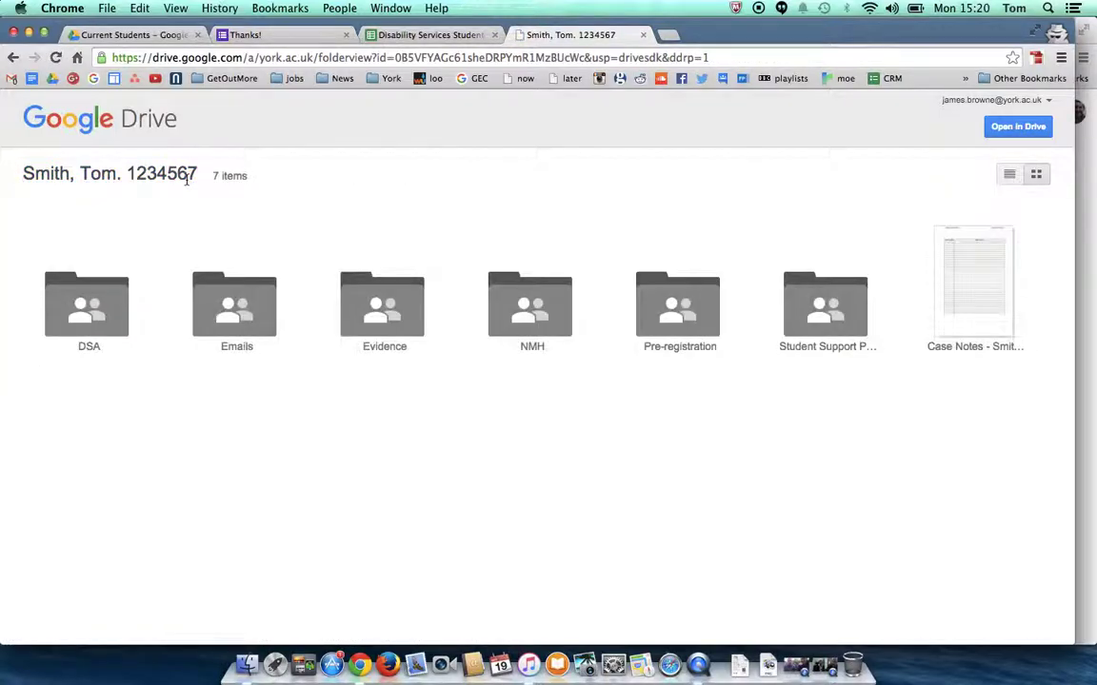
Step: Open the student's Case Notes document for editing, using the account already signed in
click(959, 299)
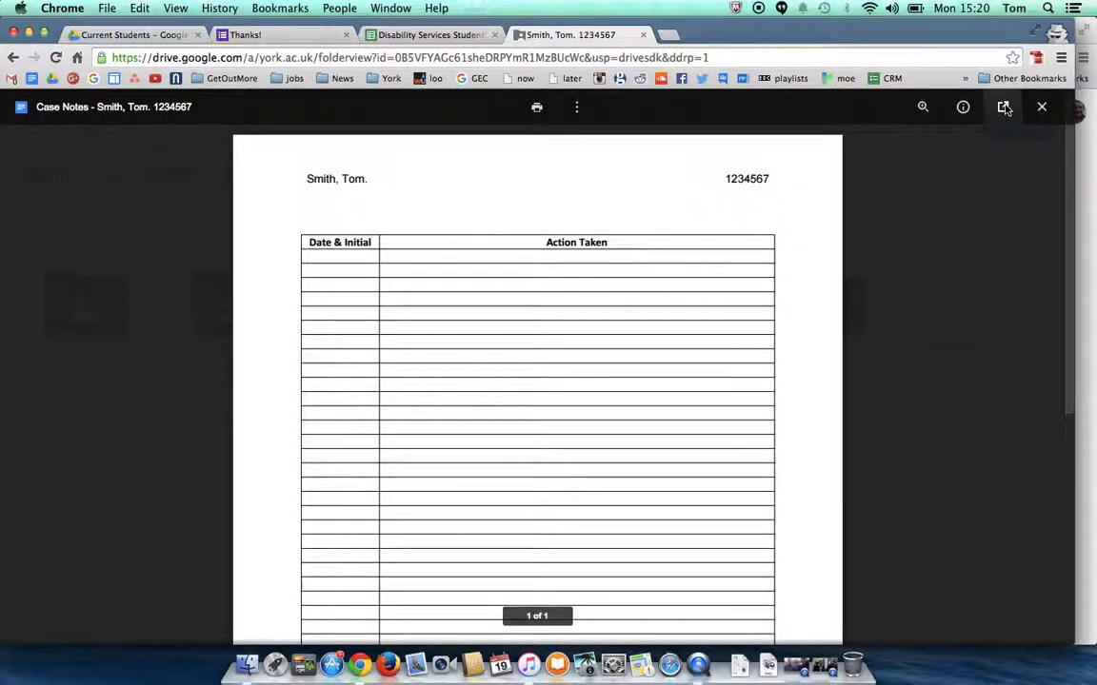
click(1002, 106)
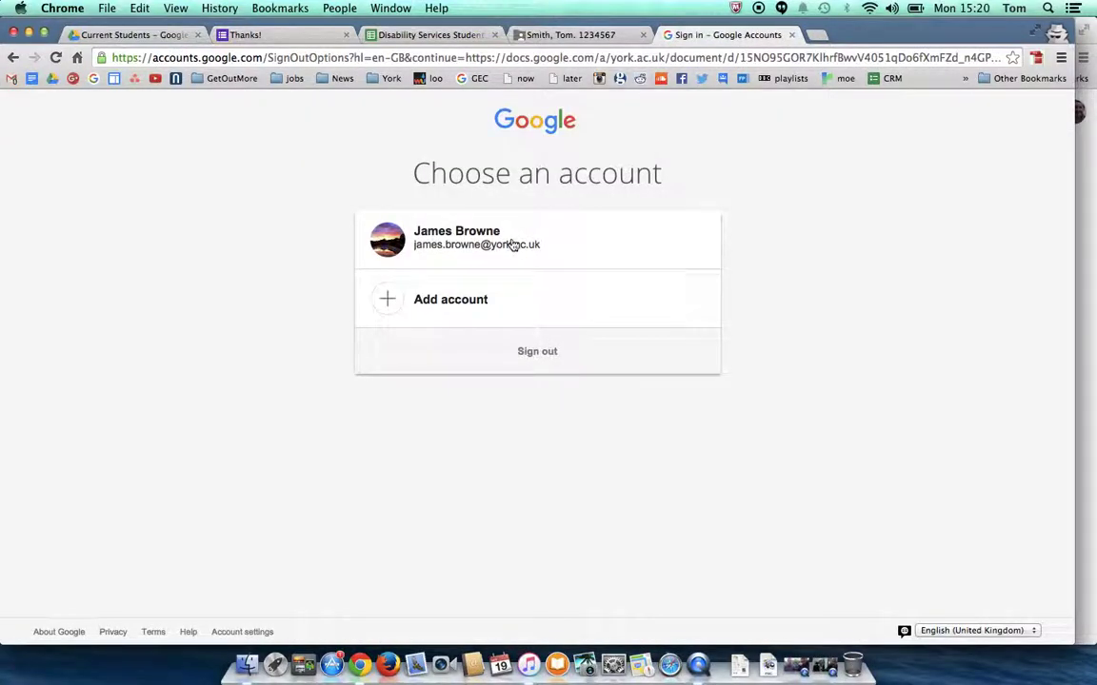
click(512, 246)
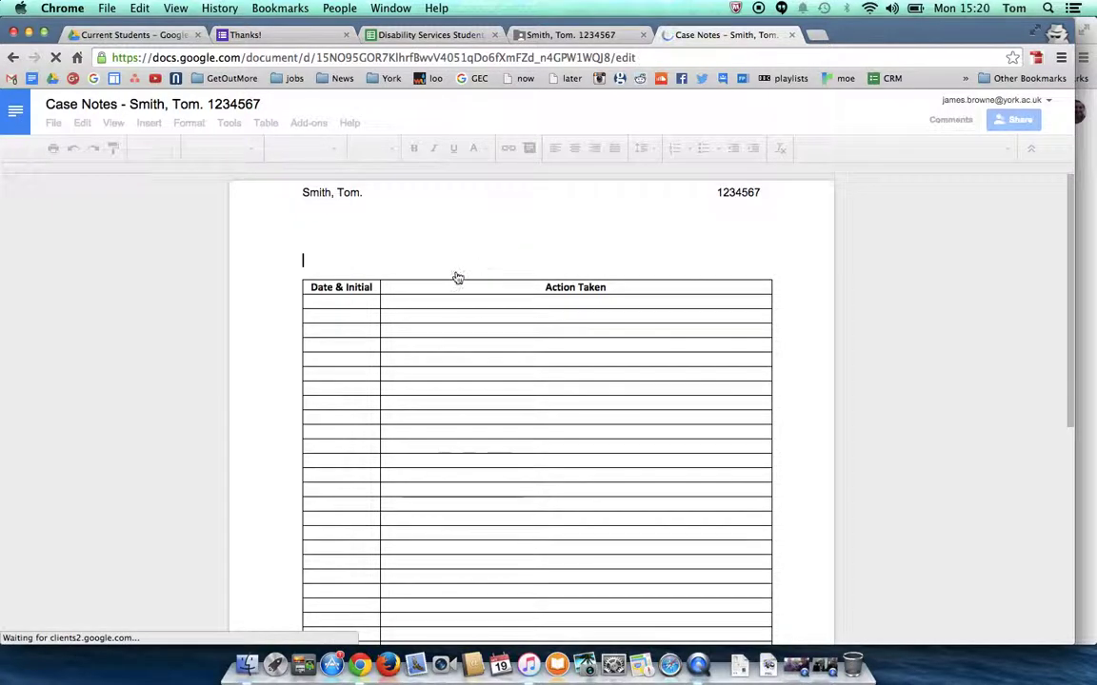
Step: Insert today's date into the first empty Date & Initial cell with the Text Factory add-on
click(364, 303)
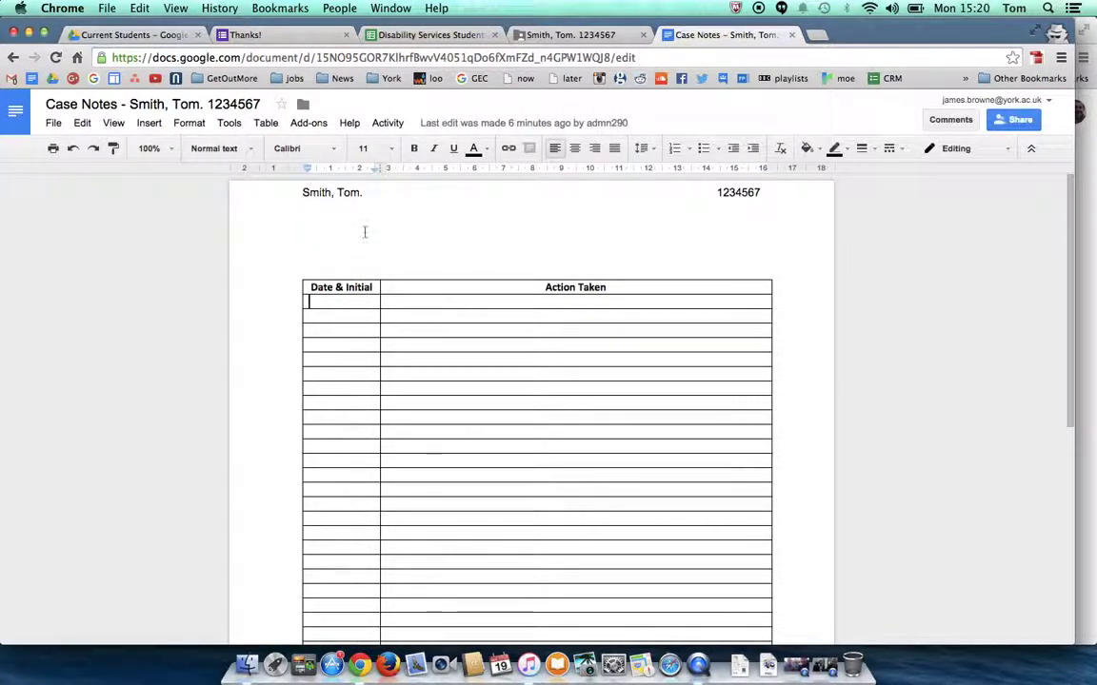
click(314, 125)
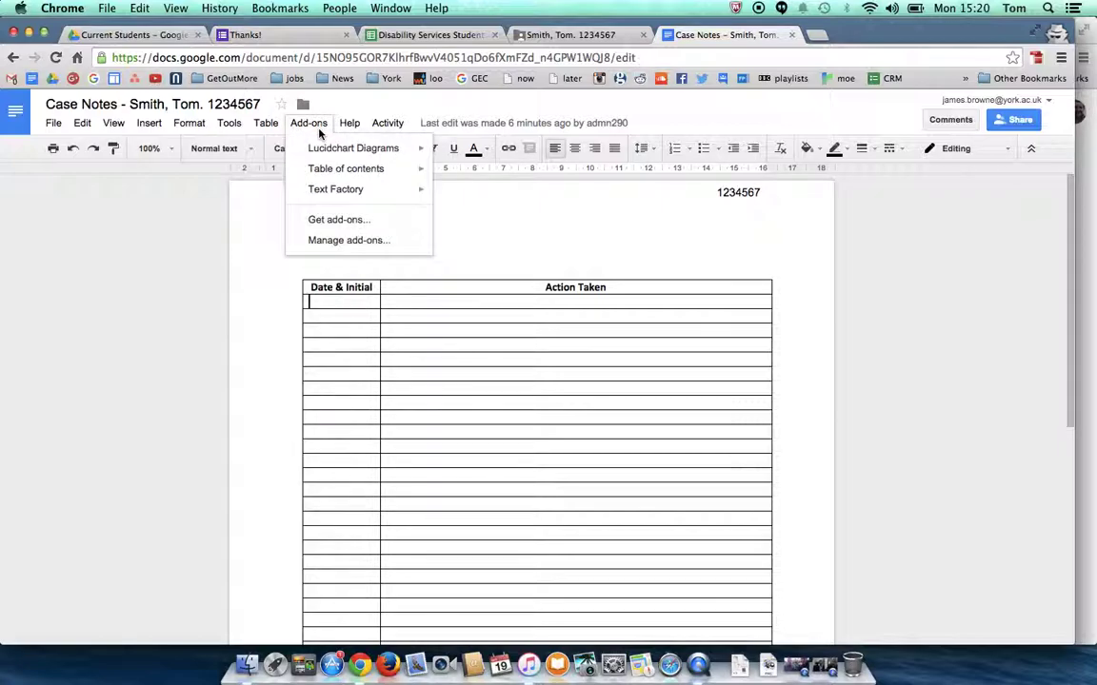
mouse_move(344, 192)
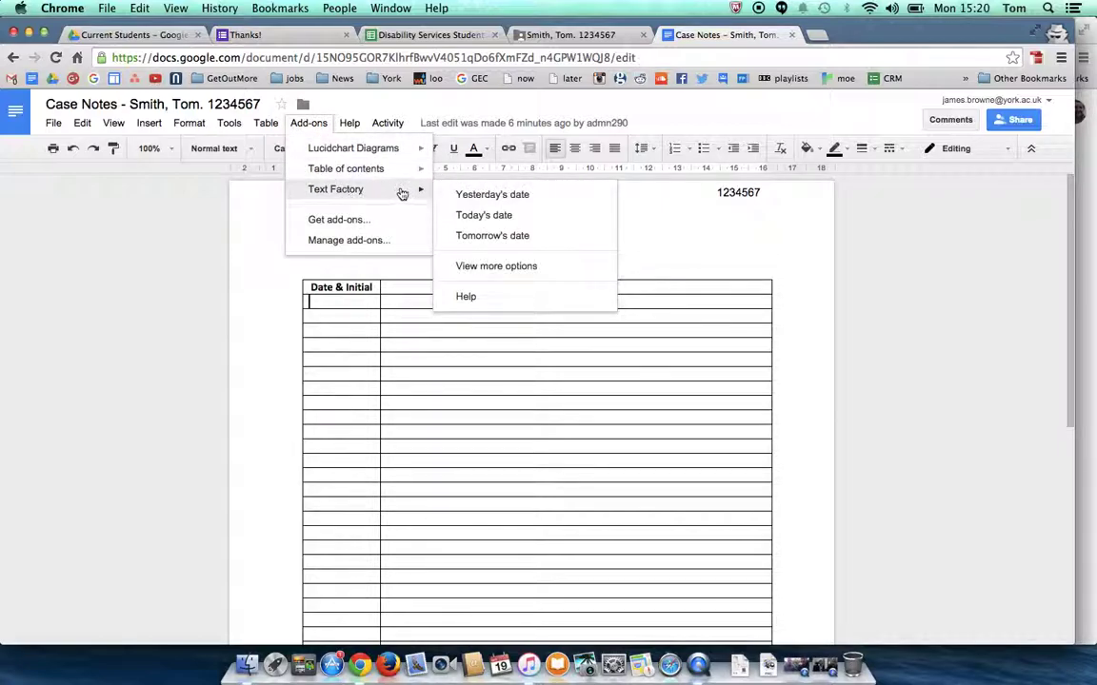
click(458, 215)
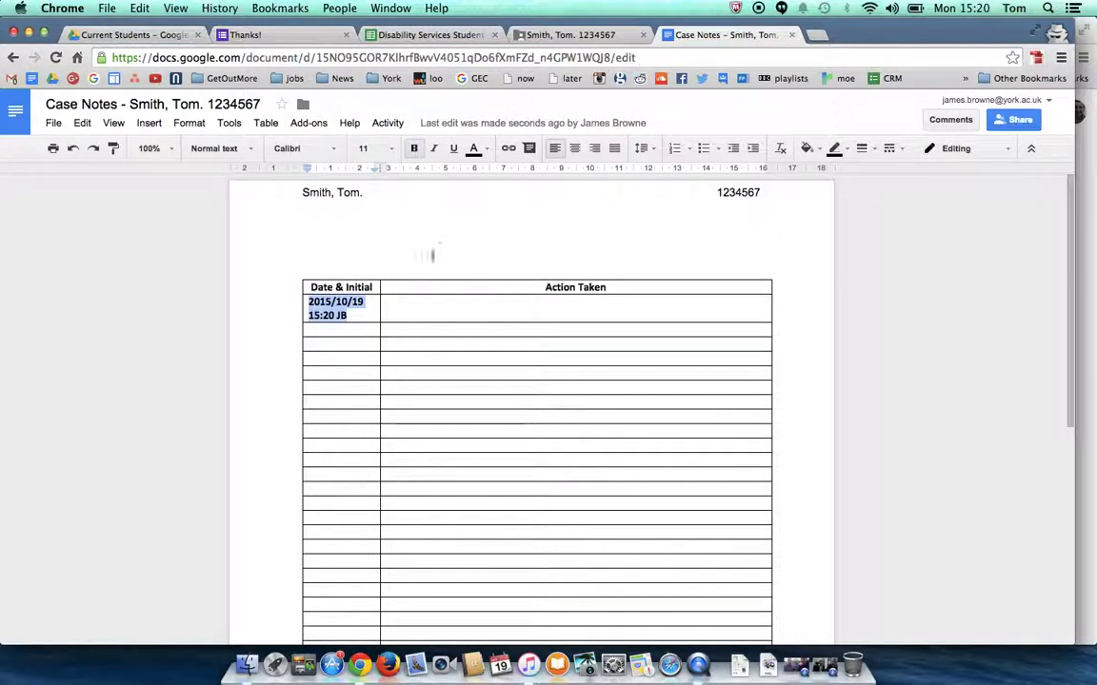
click(365, 318)
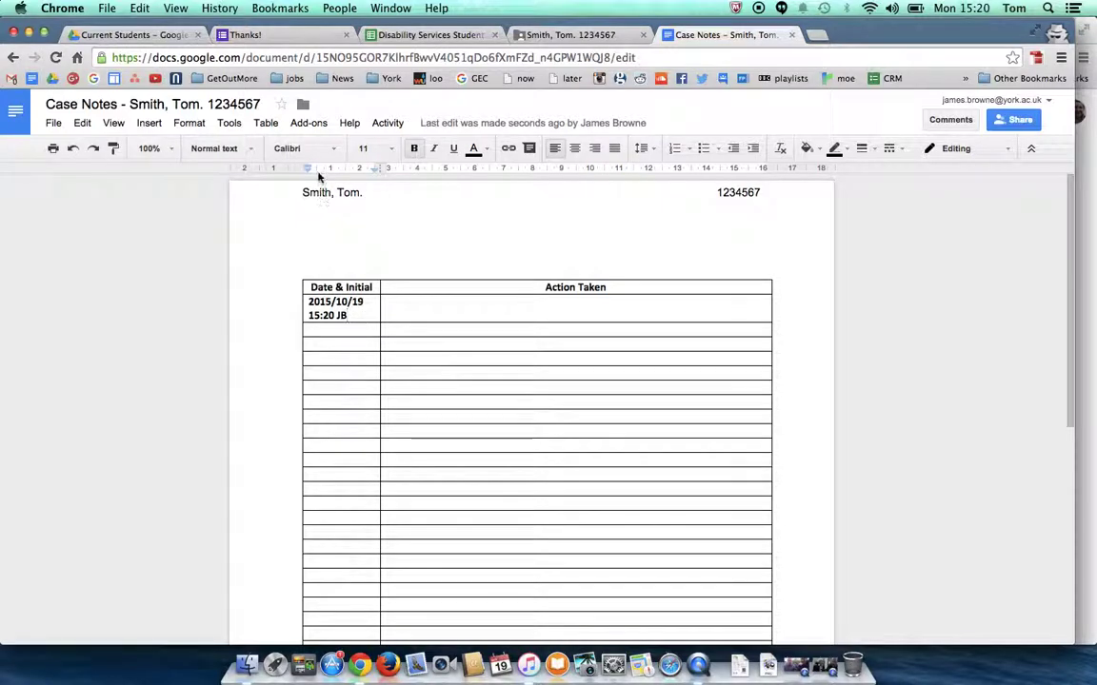
Step: Record "sent ssp to exams" as the Action Taken in the first case note row
click(385, 302)
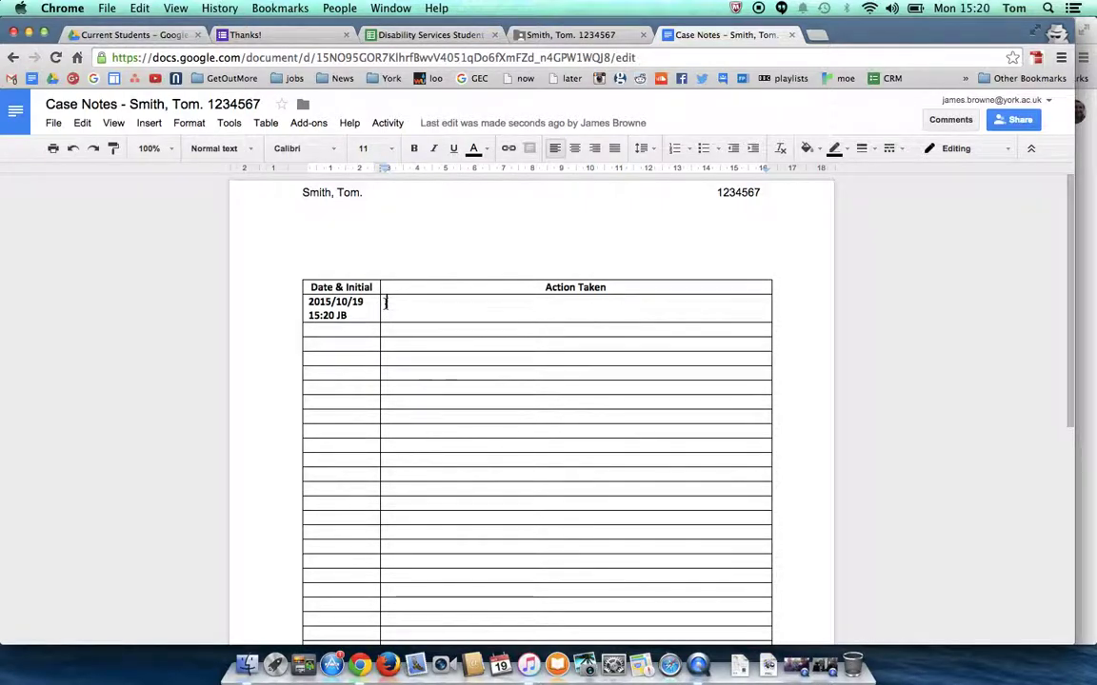
text(sent)
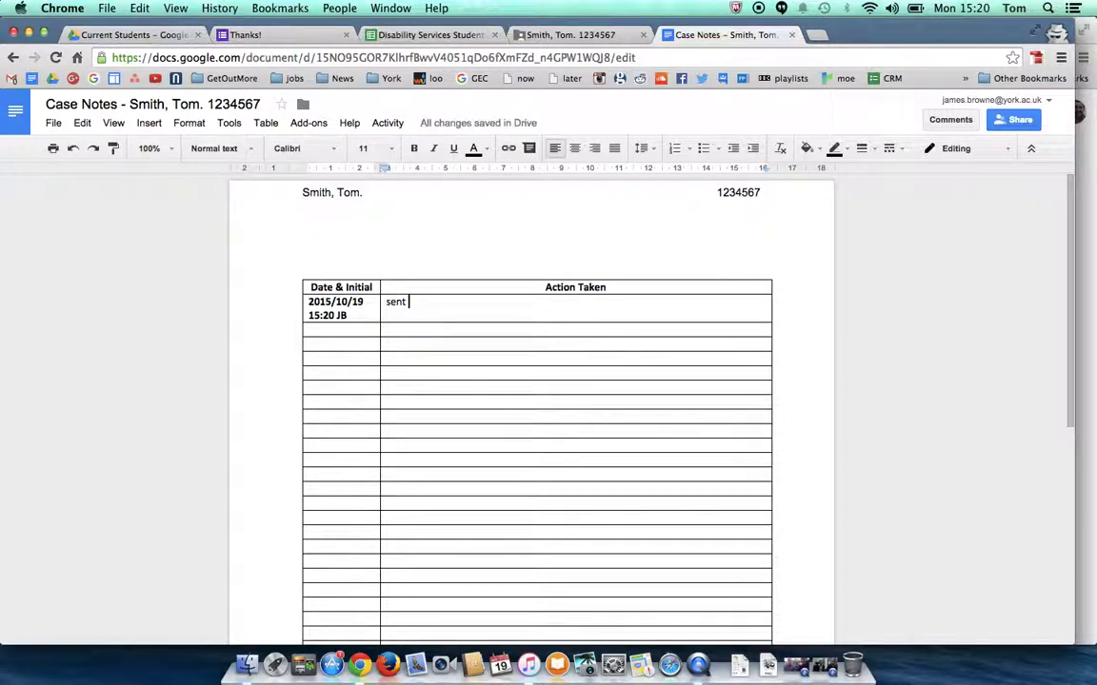
text( ssp to exams)
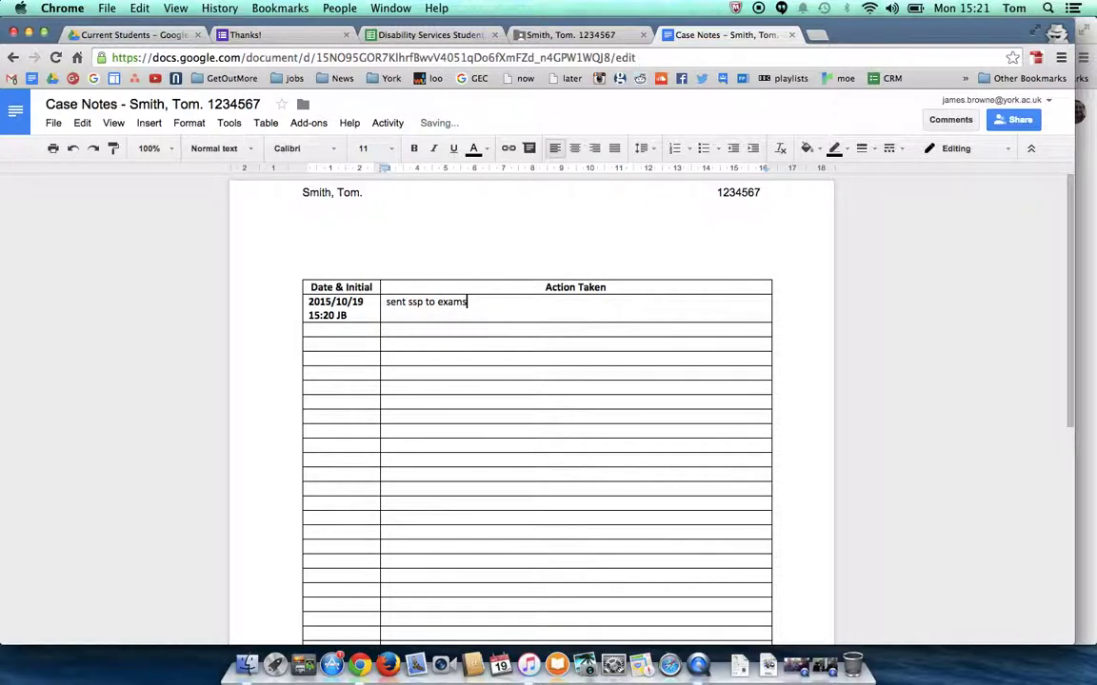
Step: Finish the "sent ssp to exams" note in the first case note row with a full stop
text(.)
Step: Draft a comment on the whole "sent ssp to exams." note that +mentions the first suggested colleague, and discard it without posting
drag(469, 302, 381, 301)
click(403, 301)
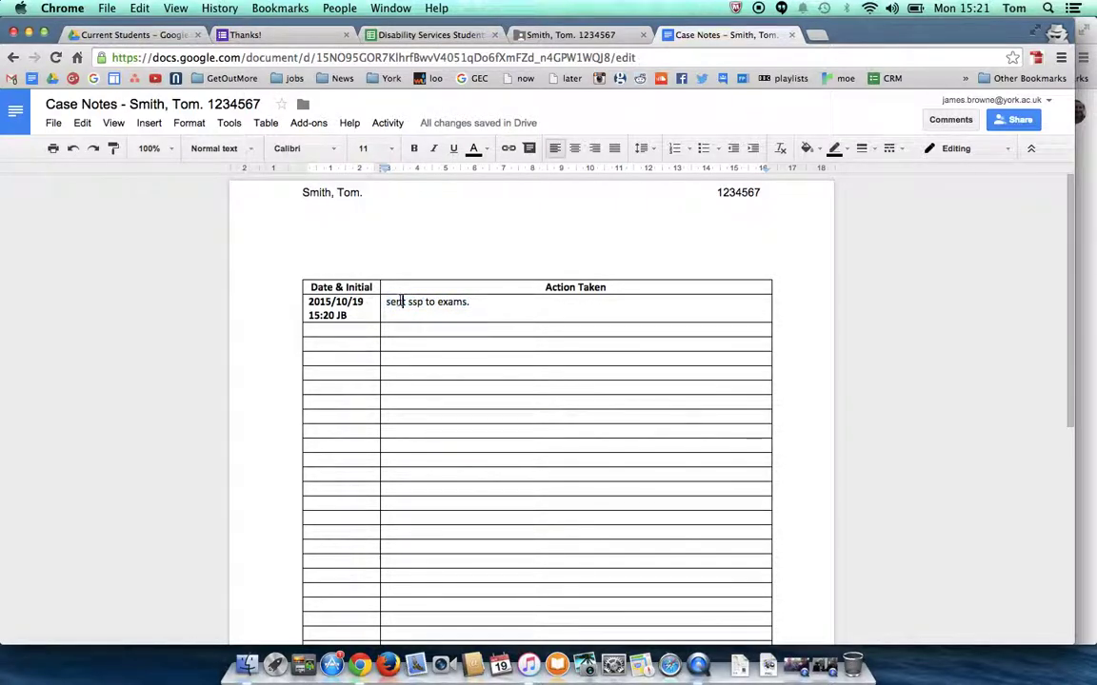
drag(470, 301, 384, 301)
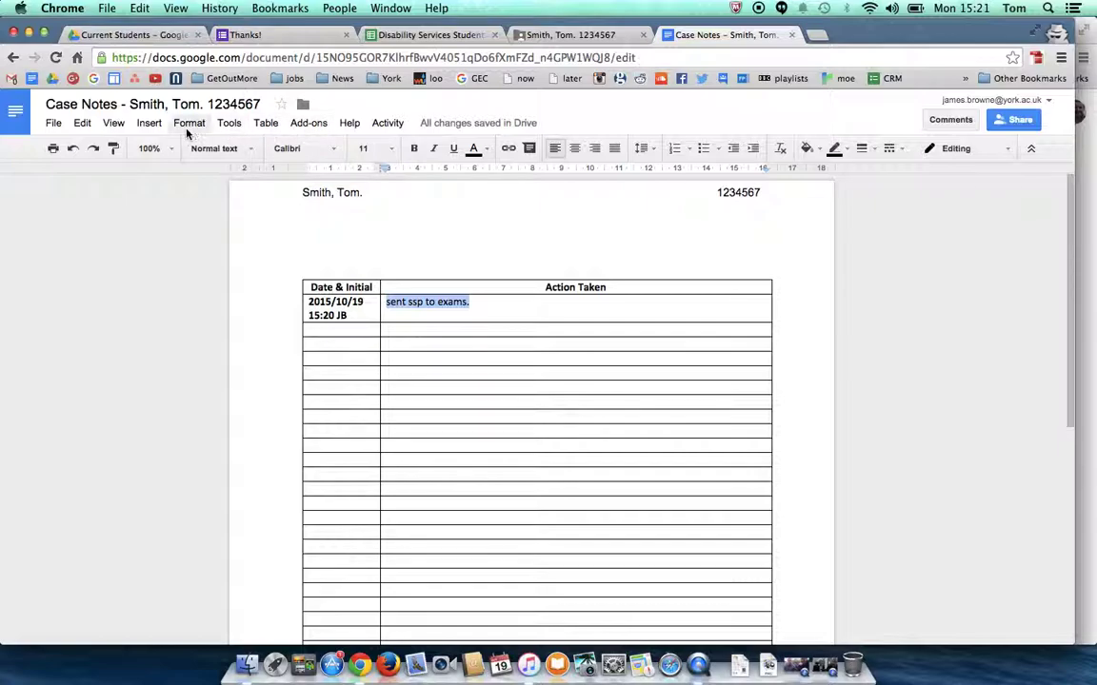
click(149, 124)
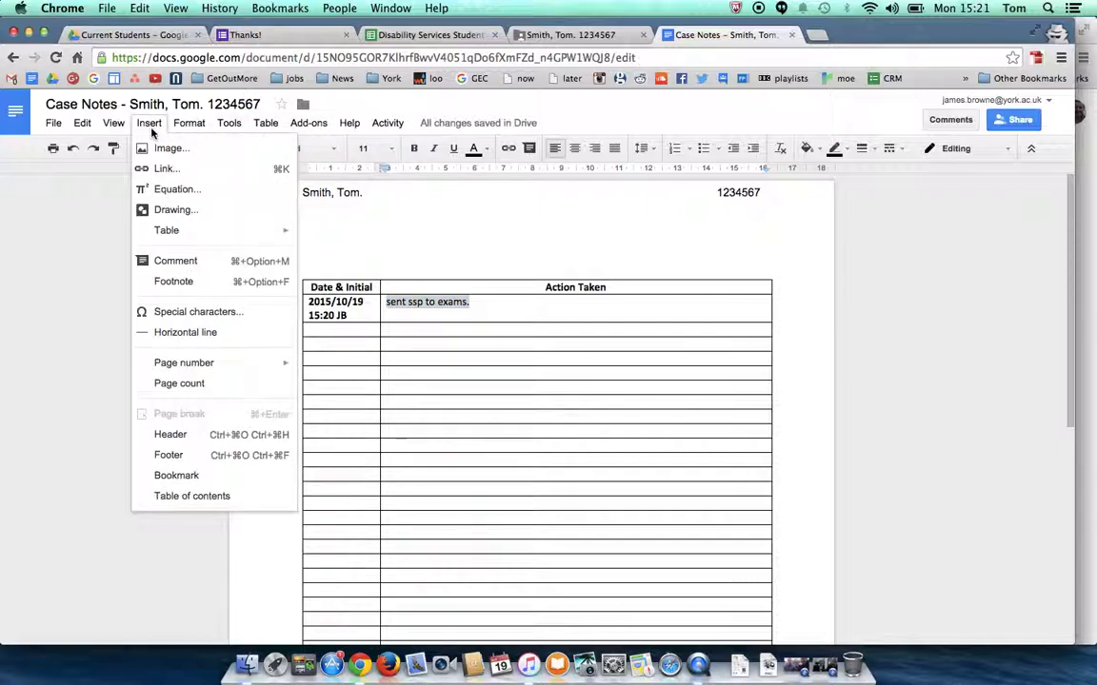
click(178, 261)
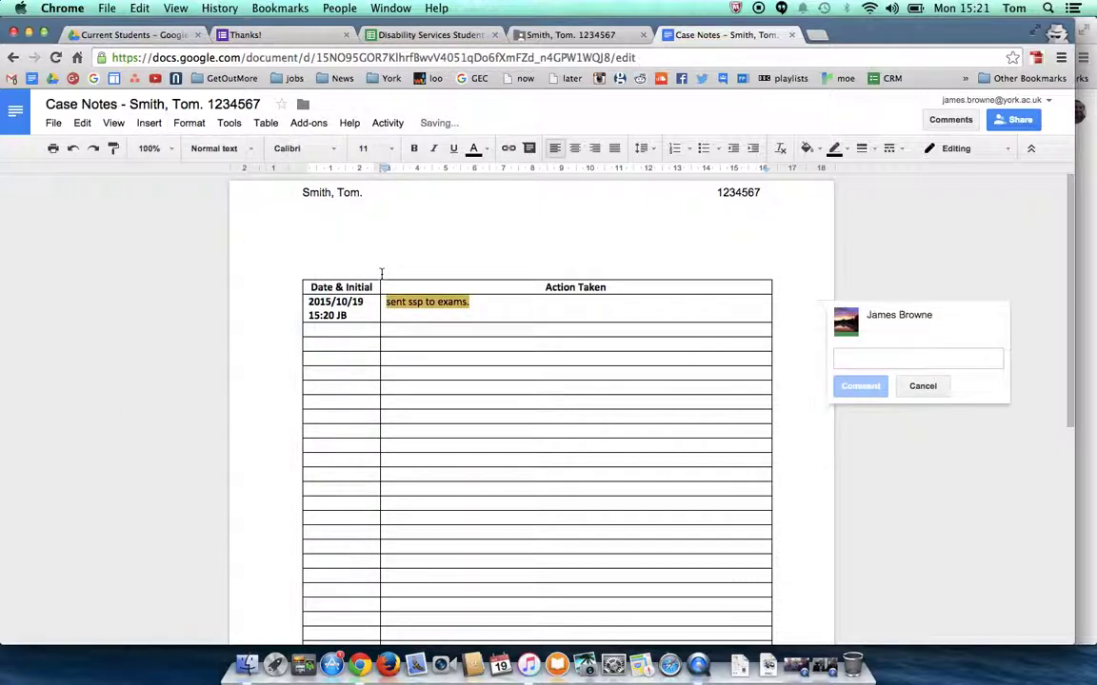
text(+)
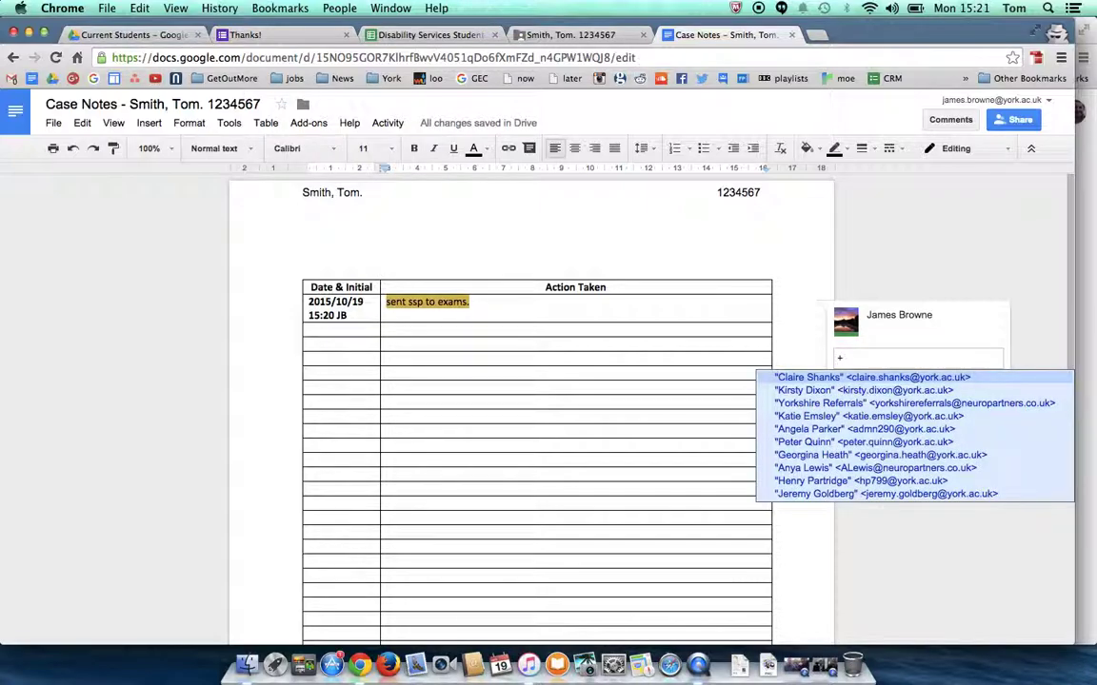
click(796, 376)
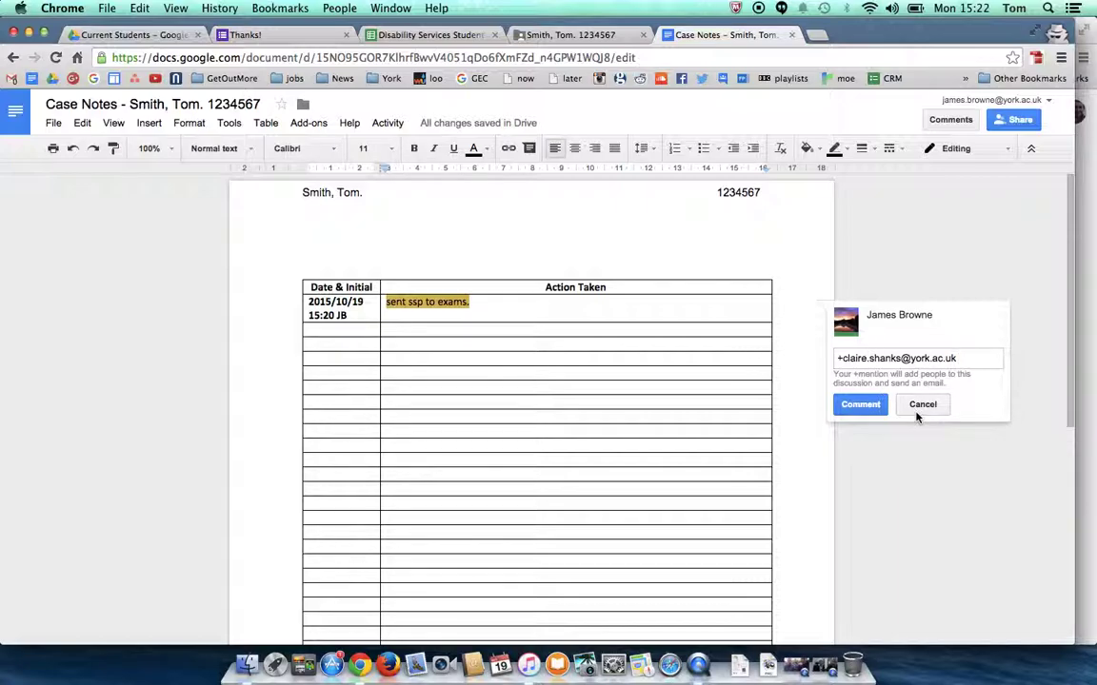
click(919, 416)
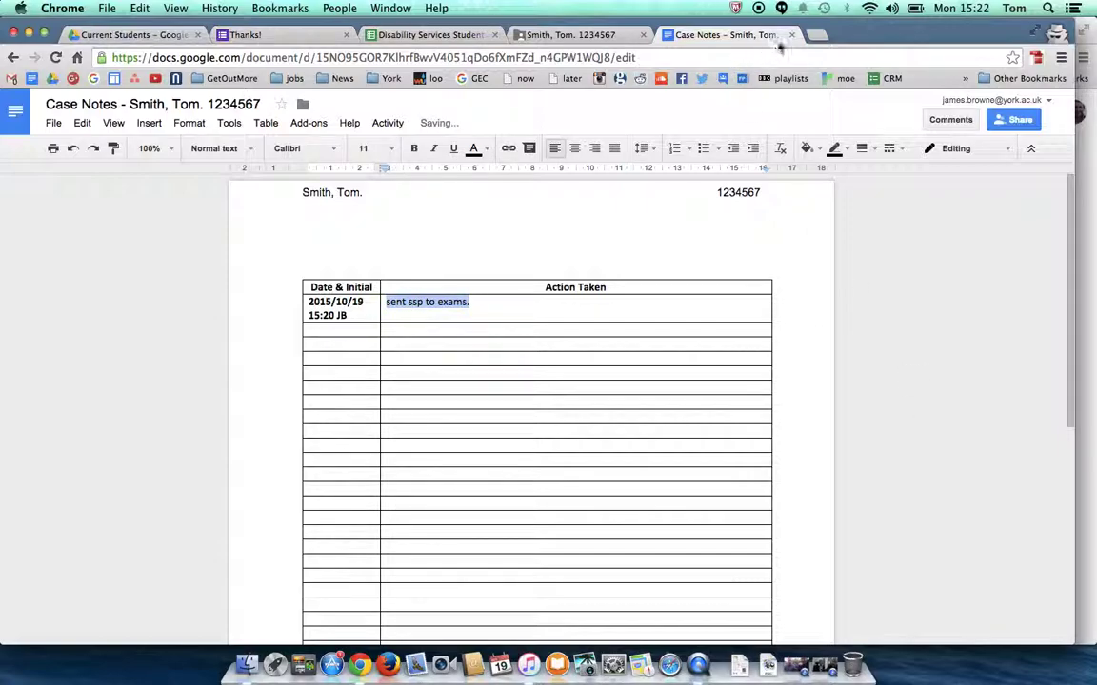